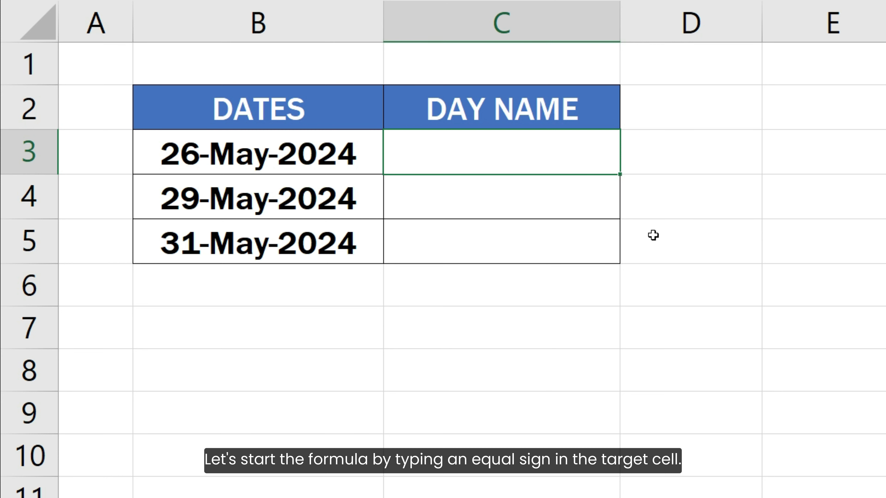
Enter the formula =TEXT(B3, "dddd") in cell C3 to get the full day name of the first date
text(=)
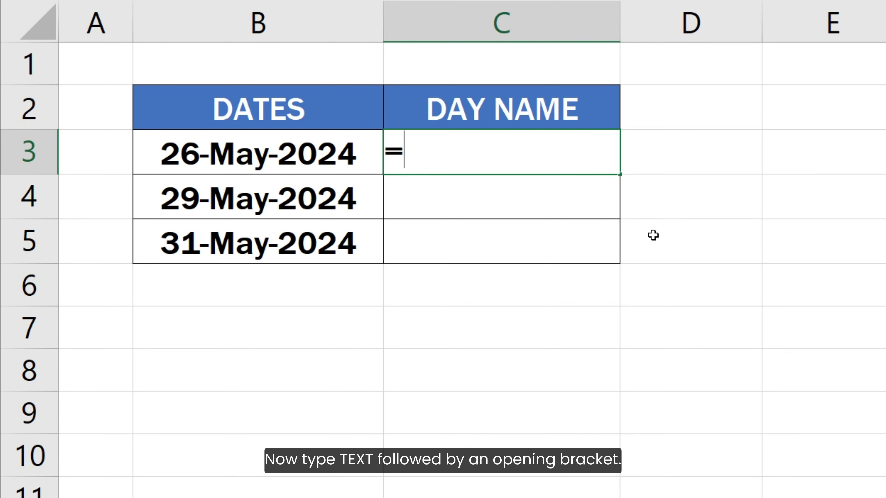
text(TEXT)
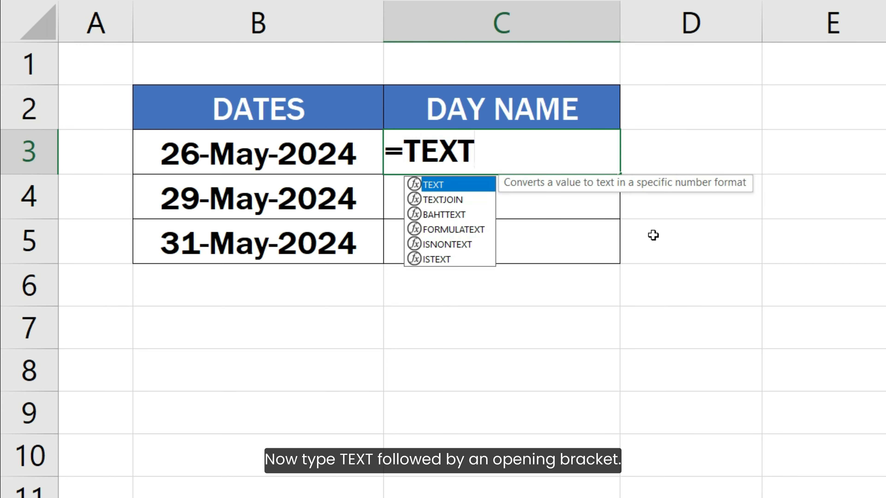
text(()
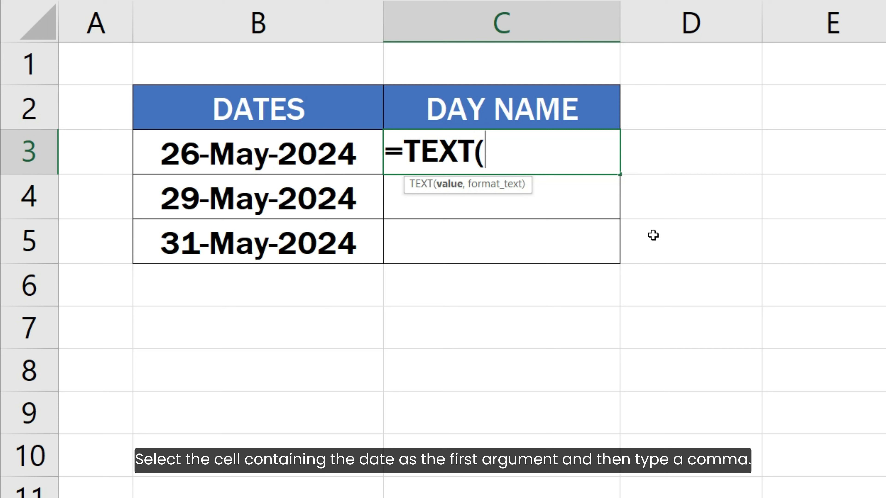
click(344, 146)
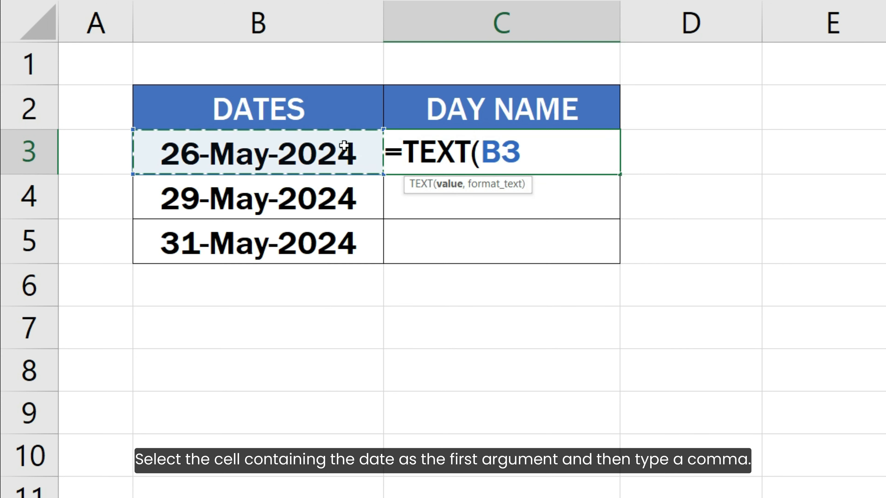
text(,)
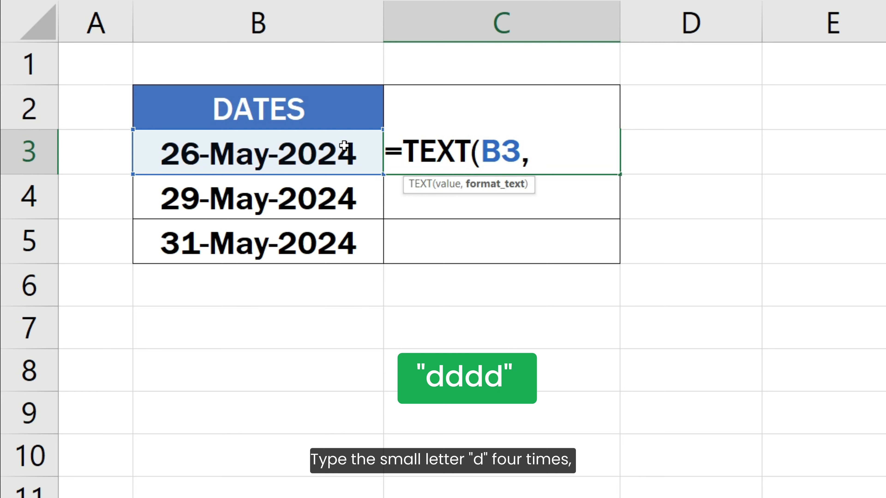
text( "d)
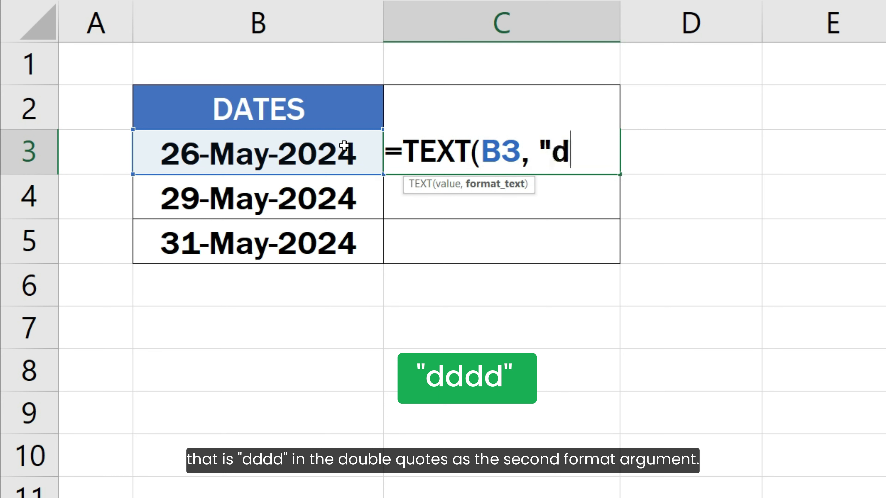
text(ddd)
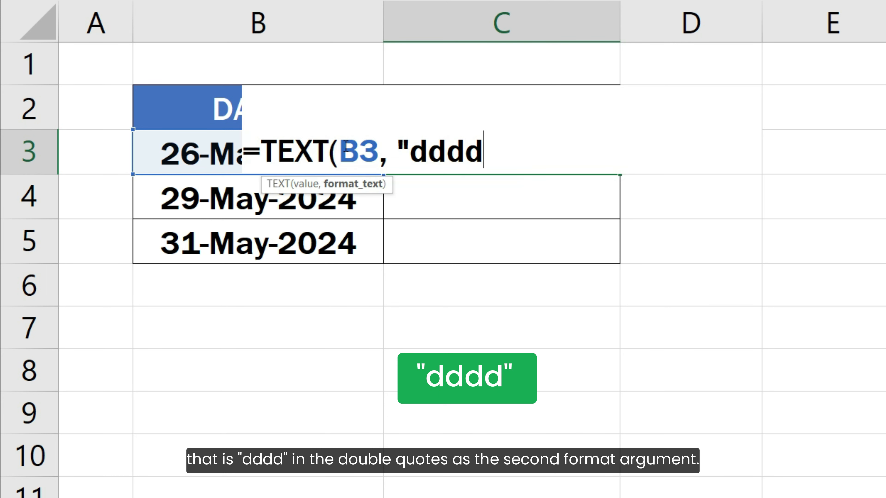
text(")
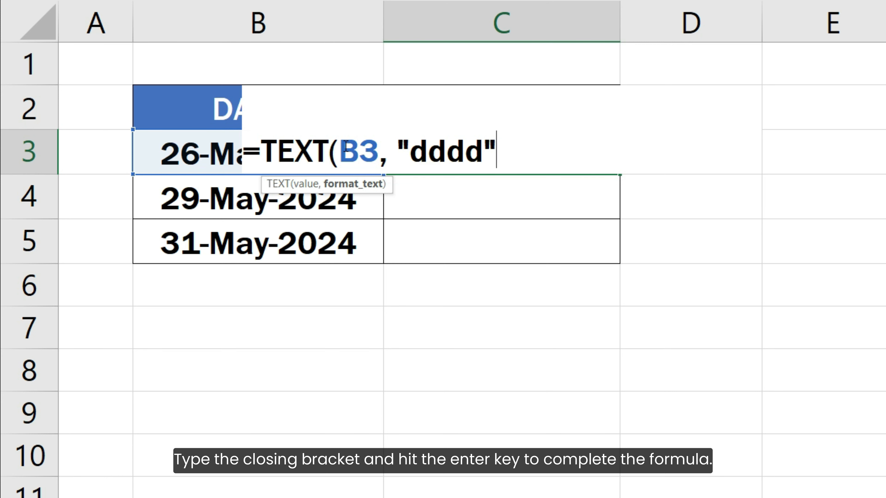
text())
key(Return)
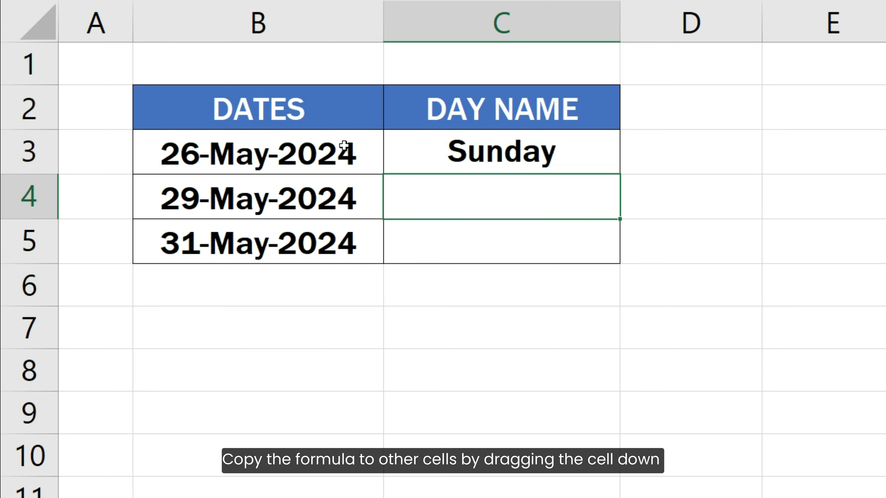
Copy the full day name TEXT formula from C3 down through C5
click(473, 148)
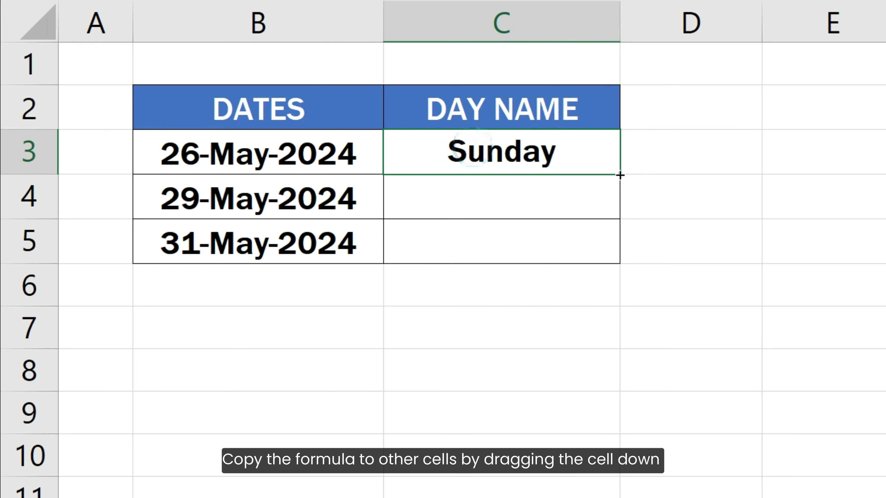
drag(620, 175, 609, 250)
click(671, 252)
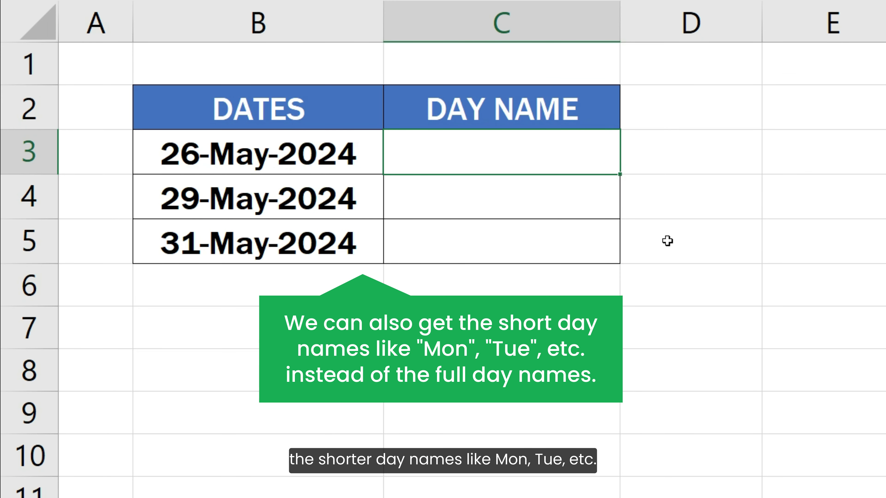
Enter the formula =TEXT(B3, "ddd") in cell C3 to get the short day name of the first date
key(F2)
text(=TEXT)
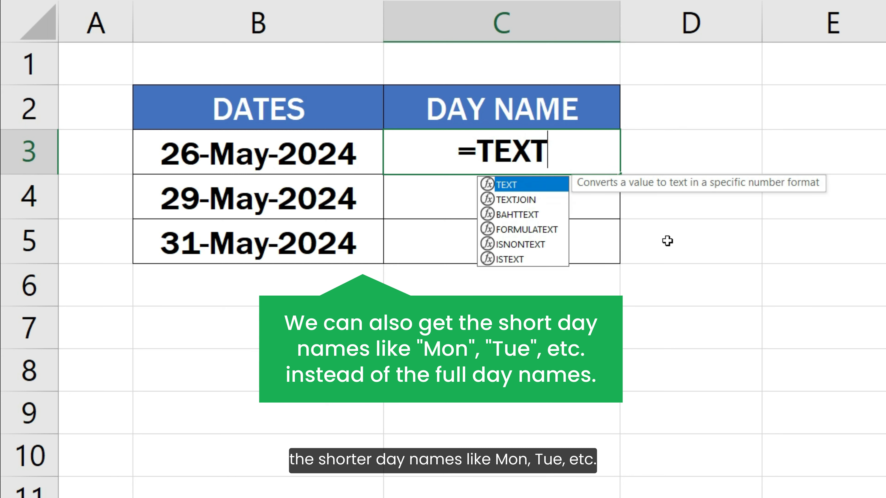
text(()
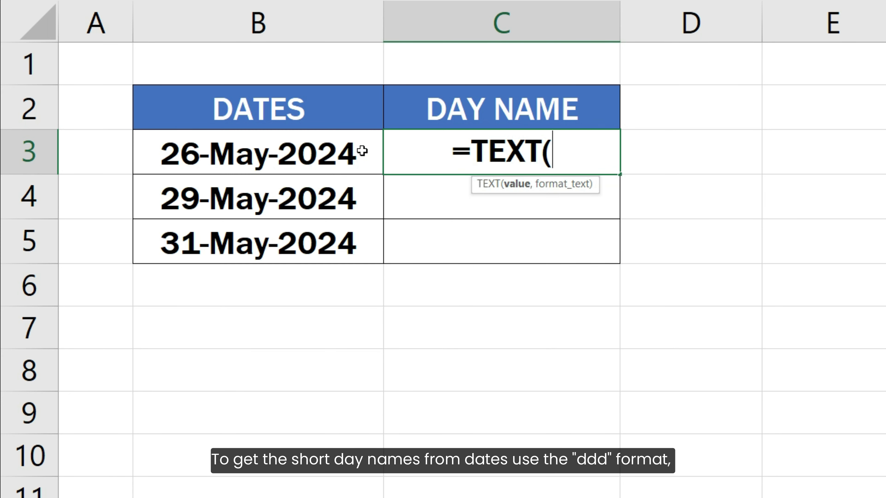
click(362, 151)
text(, ")
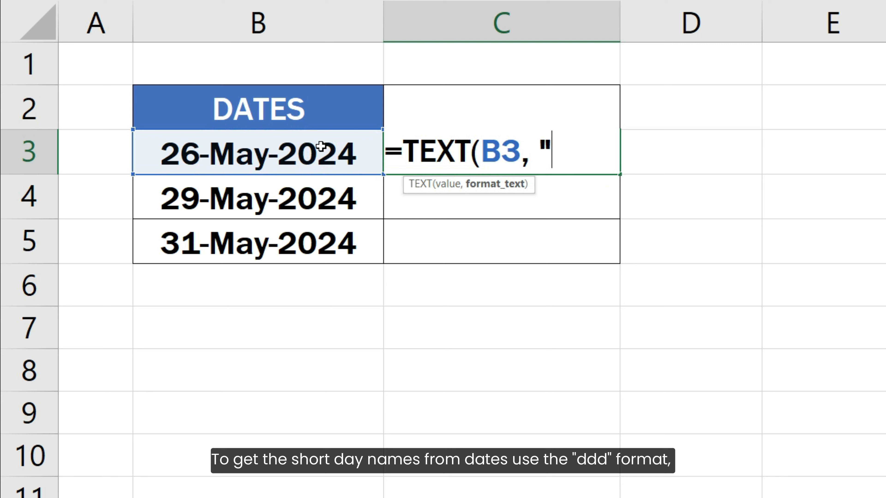
text(ddd)
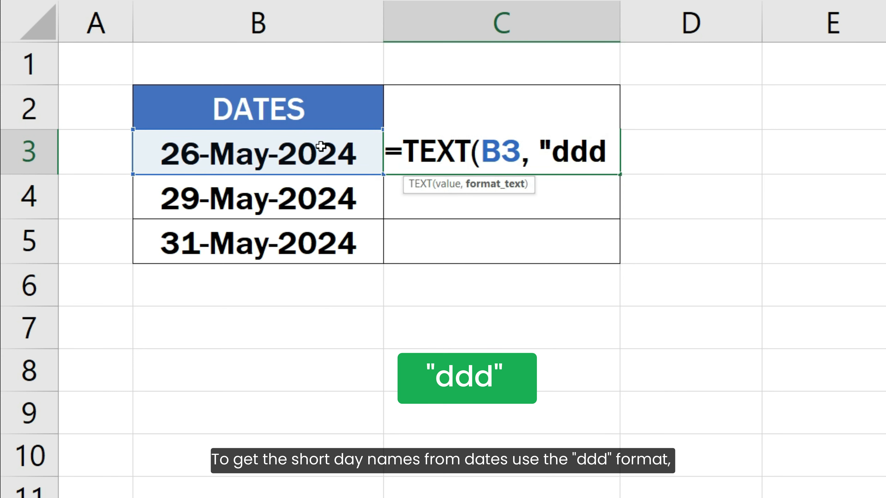
text("))
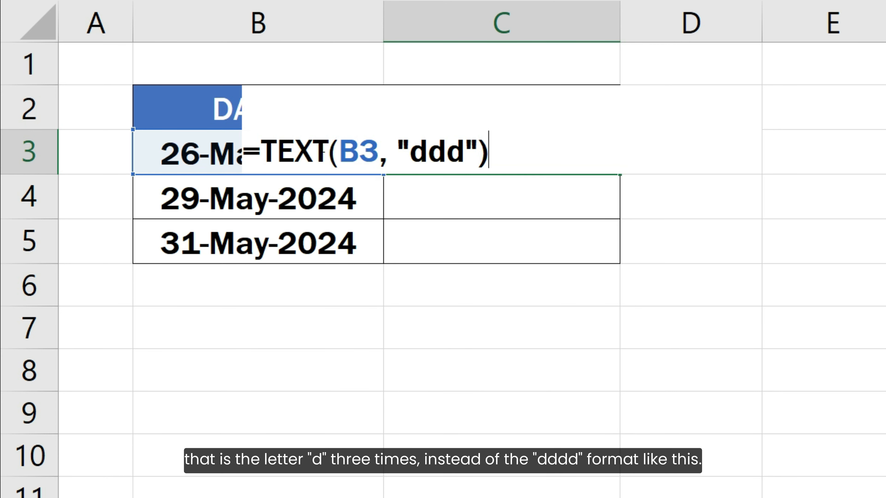
key(Return)
Copy the short day name TEXT formula from C3 down through C5
click(563, 162)
drag(619, 175, 615, 250)
click(653, 251)
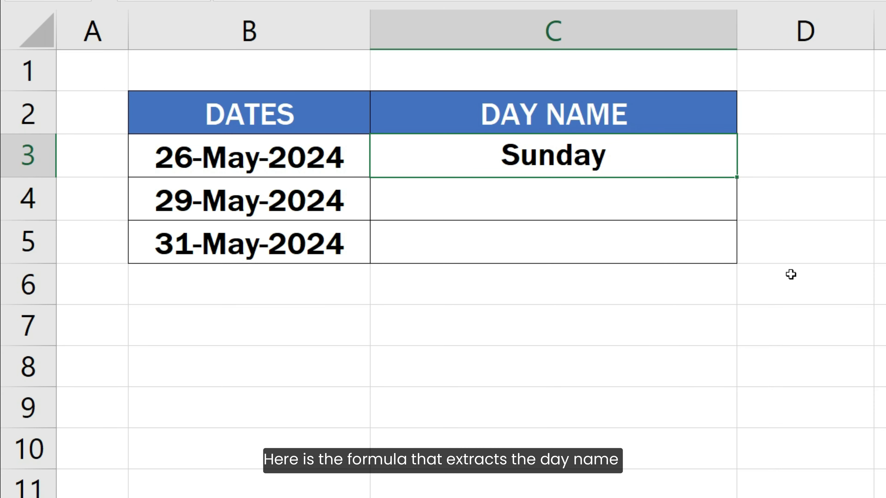
Evaluate the WEEKDAY(B3) part inside C3's CHOOSE formula, then restore the formula and leave it unedited
key(F2)
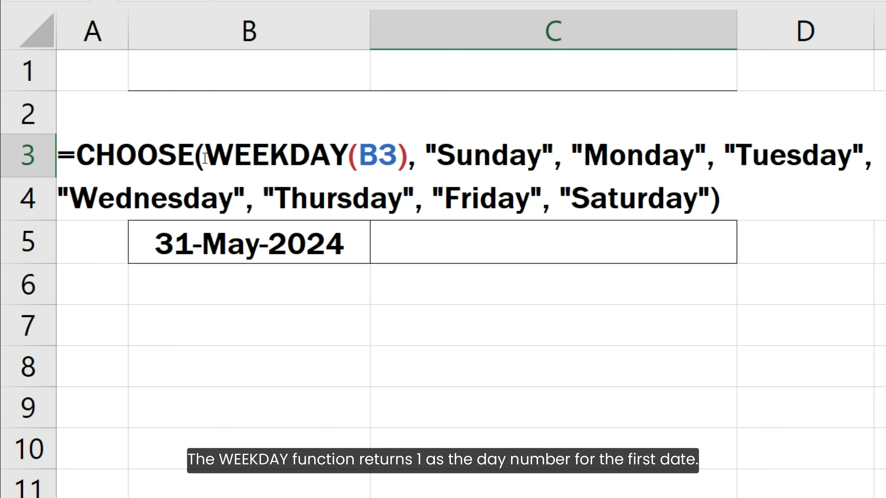
drag(205, 158, 408, 157)
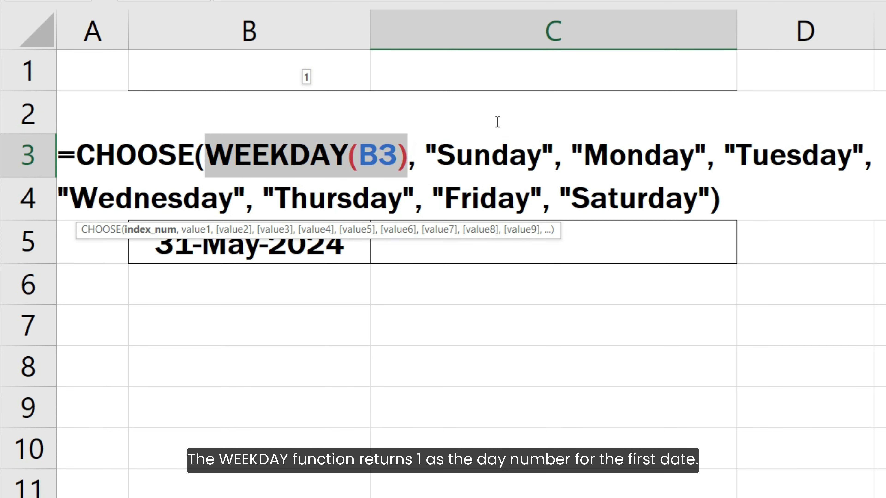
key(F9)
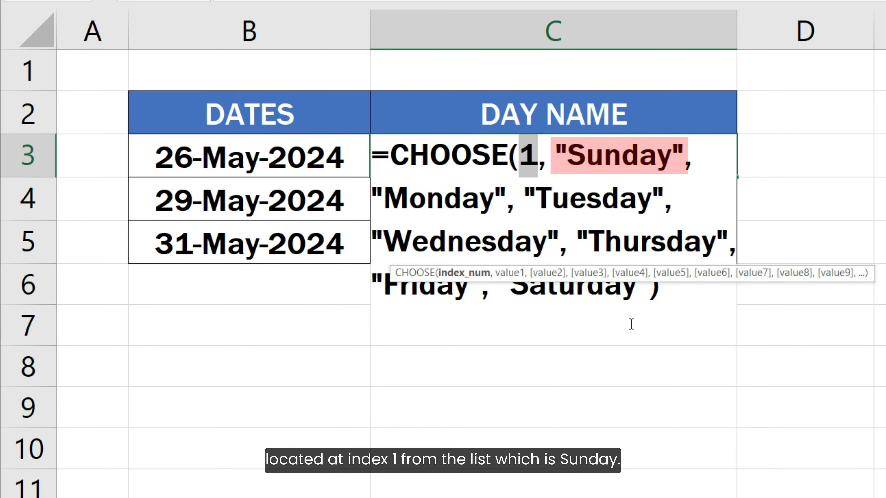
key(ctrl+z)
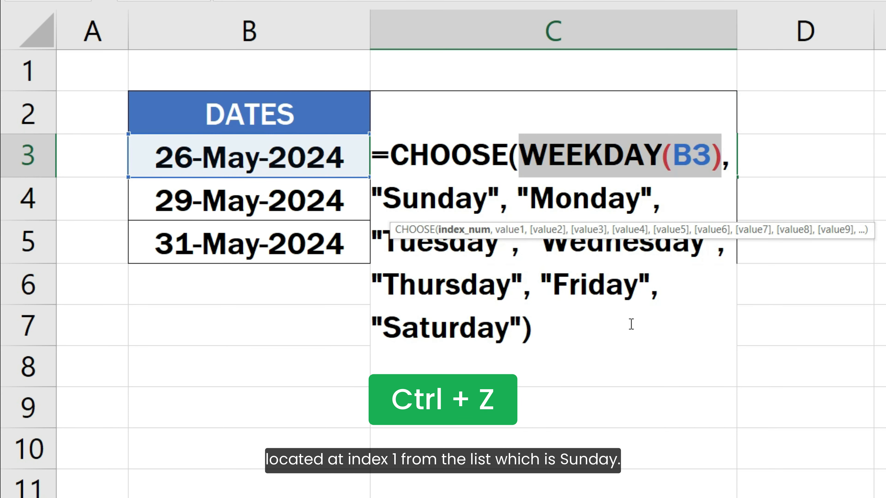
key(Escape)
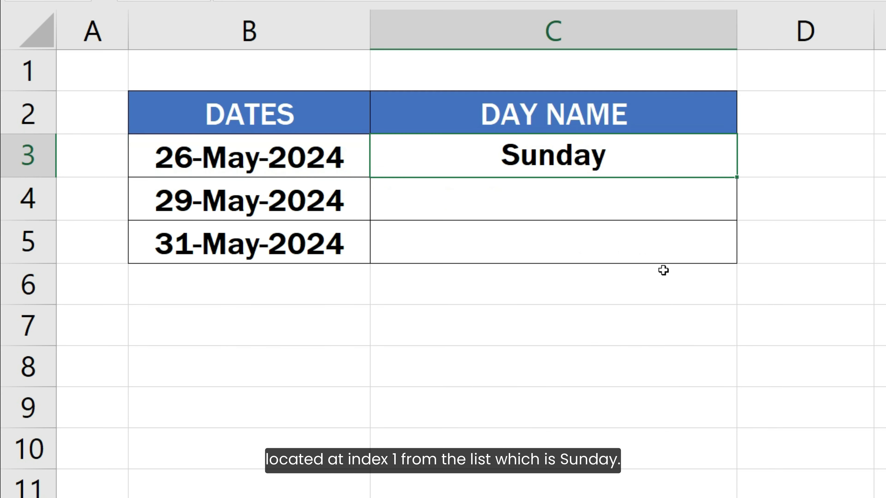
Copy the CHOOSE and WEEKDAY formula with full day names from C3 down through C5
click(716, 170)
drag(736, 178, 742, 247)
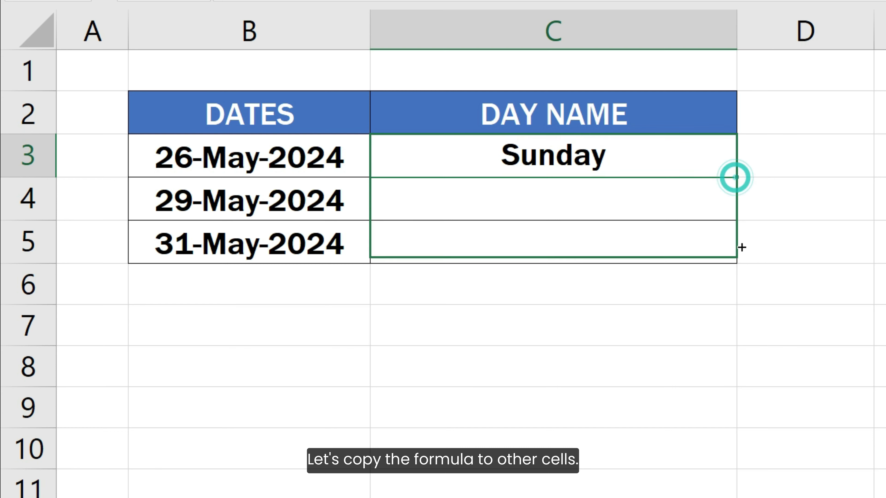
click(763, 247)
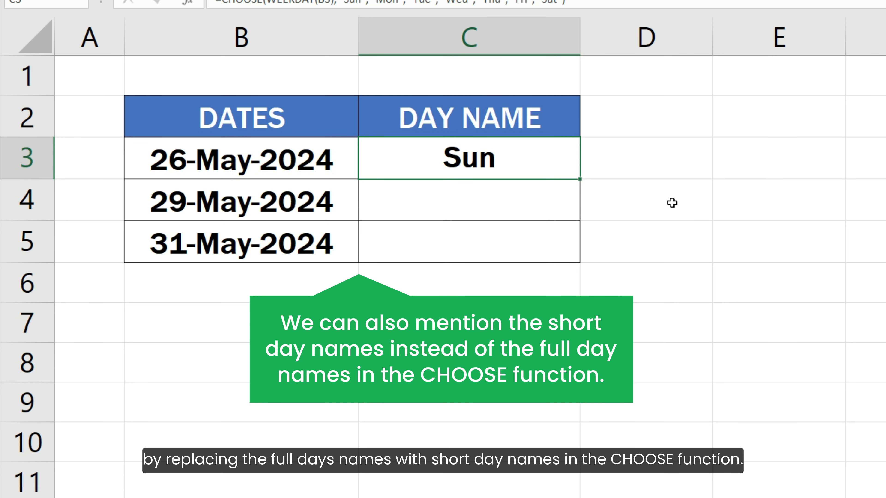
Review C3's CHOOSE formula with the short names "Sun" to "Sat" and fill it down through C5
key(F2)
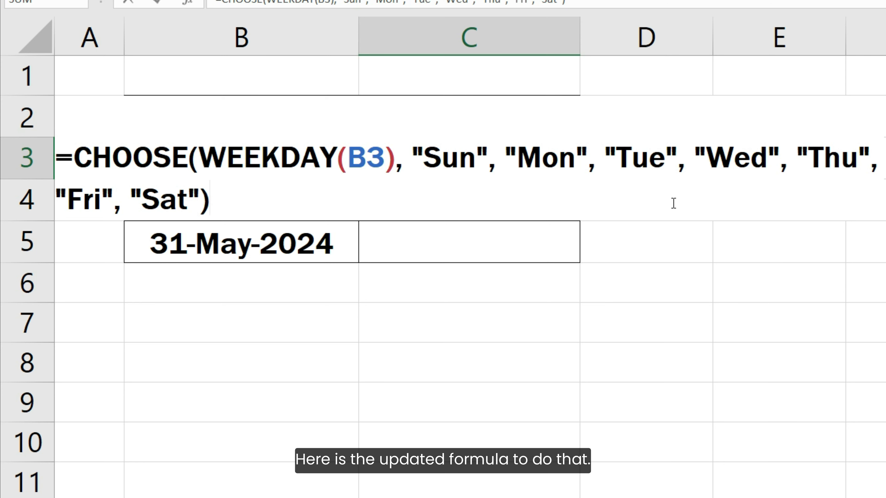
key(ctrl+Return)
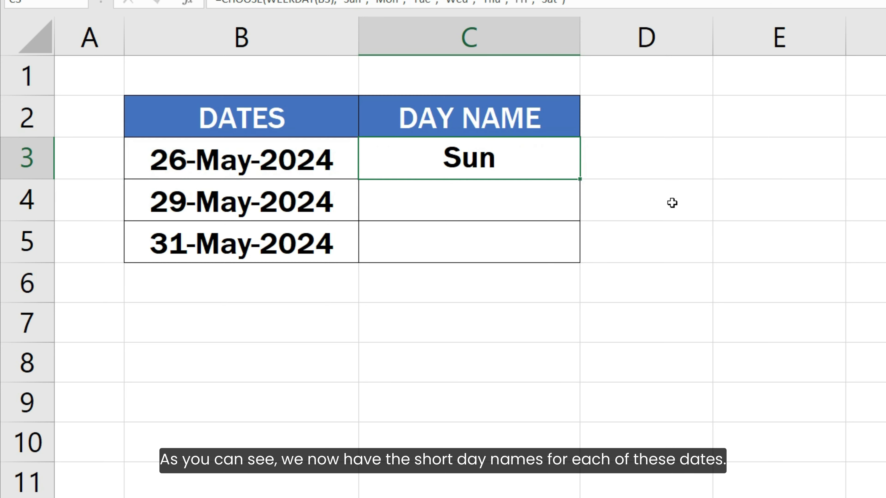
drag(579, 181, 595, 250)
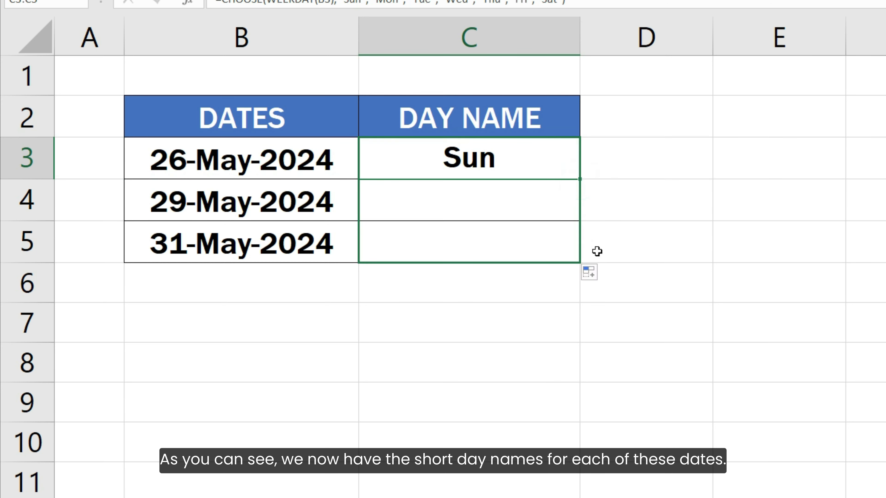
click(631, 255)
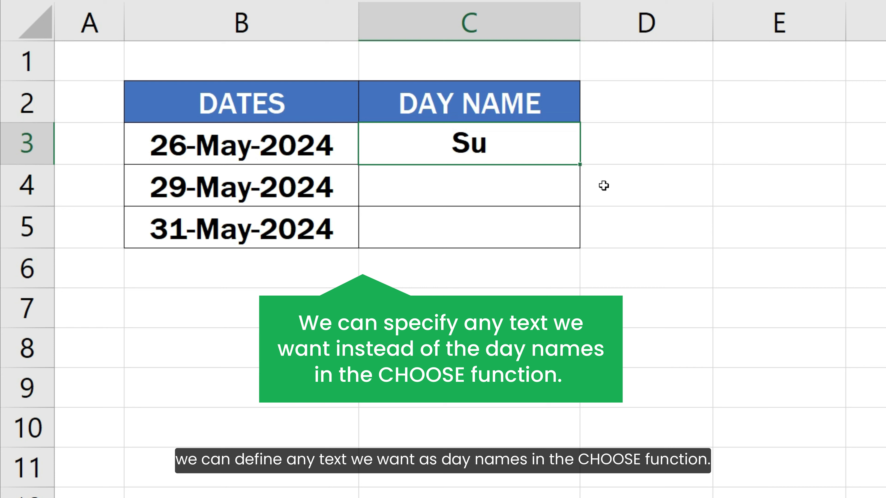
Review C3's CHOOSE formula with the two-letter names "Su" to "Sa" and fill it down through C5
key(F2)
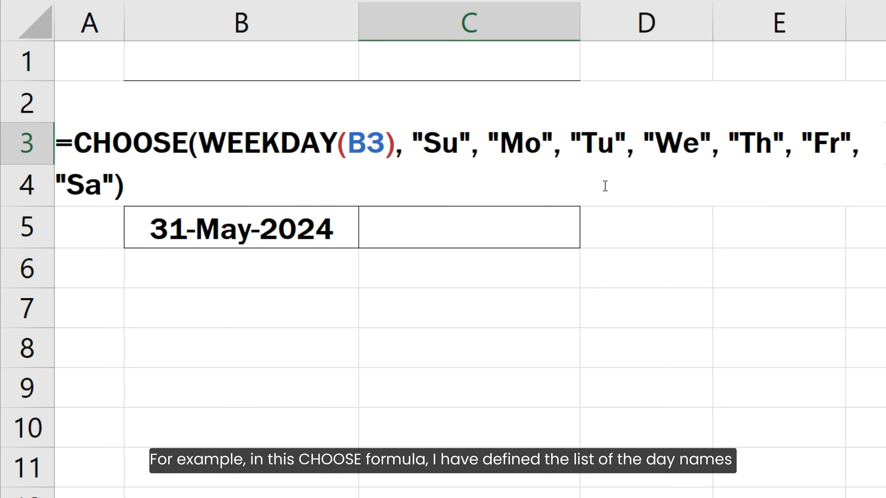
key(ctrl+Return)
double_click(579, 164)
click(614, 241)
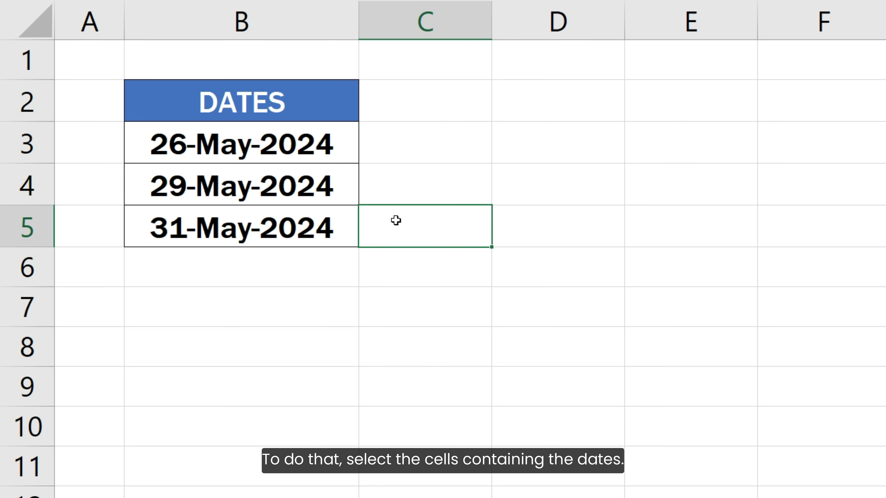
Apply the custom number format dddd to the dates in B3:B5 to display them as full day names
drag(329, 145, 336, 229)
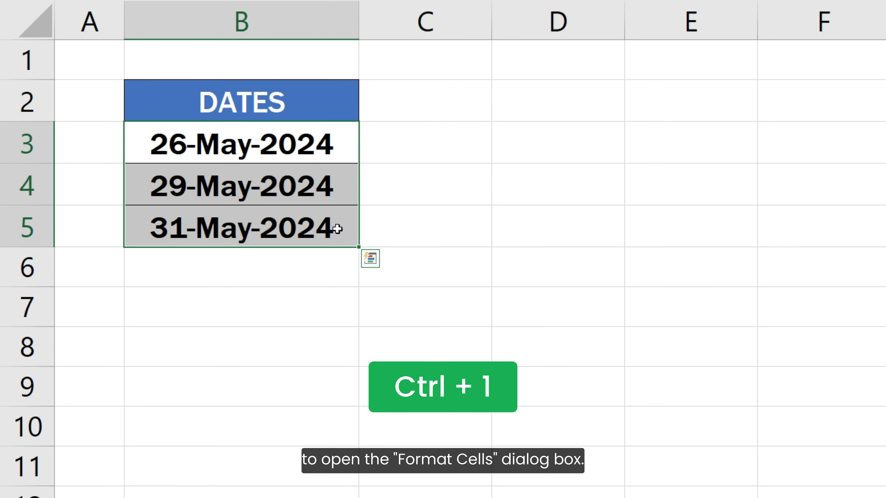
key(ctrl+1)
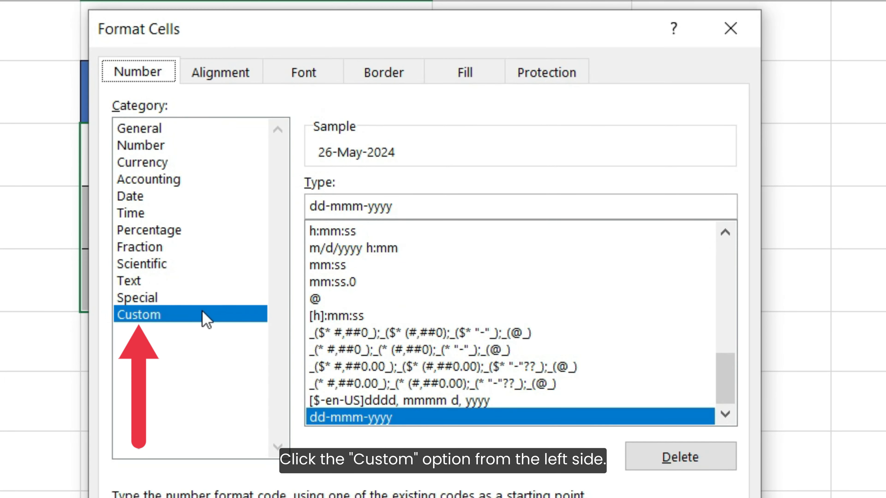
click(162, 322)
drag(394, 207, 292, 209)
key(BackSpace)
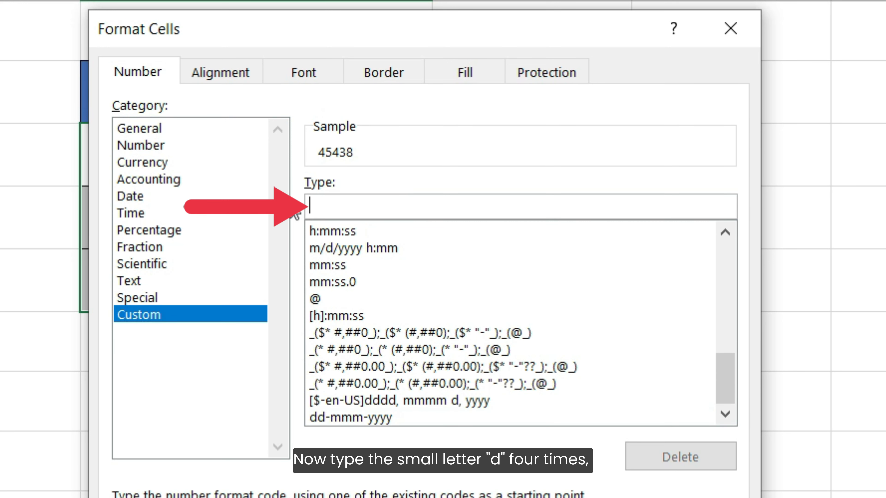
text(dddd)
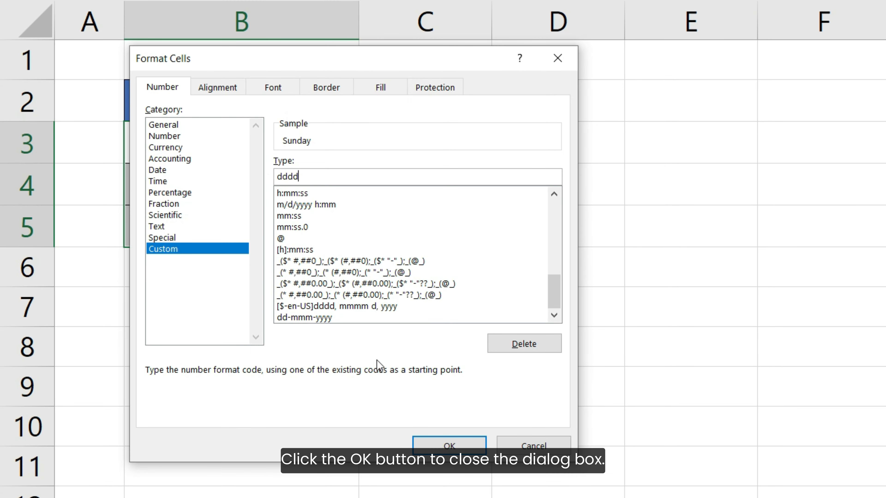
click(440, 445)
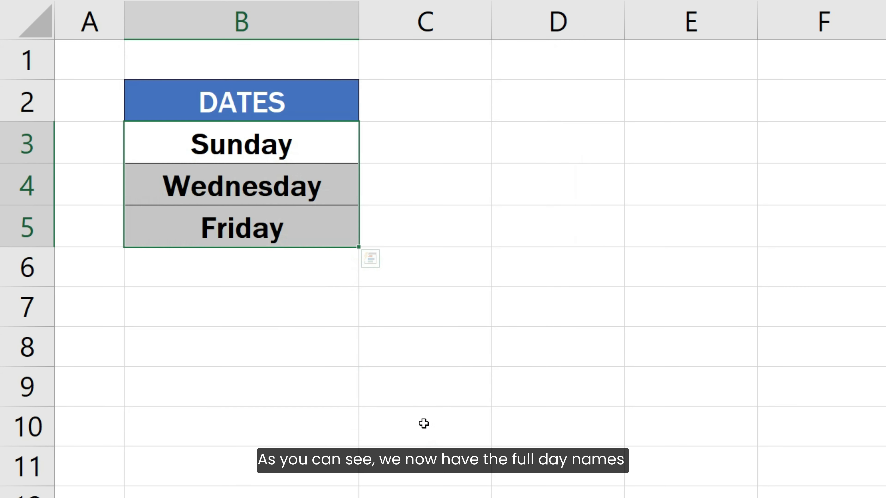
click(405, 234)
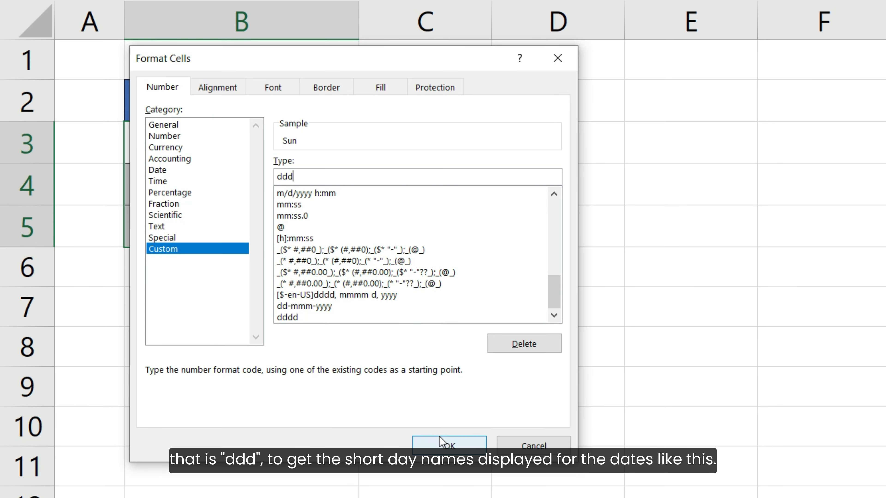
Apply the custom number format ddd to the dates in B3:B5 to display them as short day names
click(438, 435)
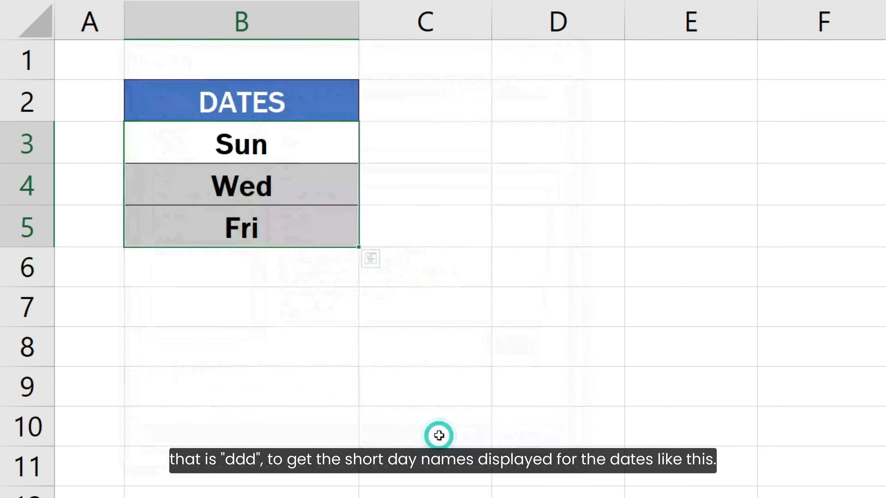